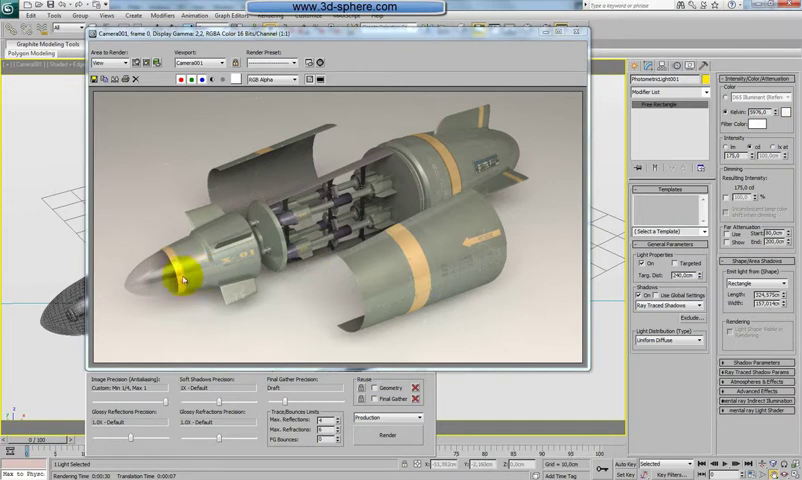
Close the render, switch to Perspective, and orbit to show the backdrop and pink plane.
click(579, 34)
key(p)
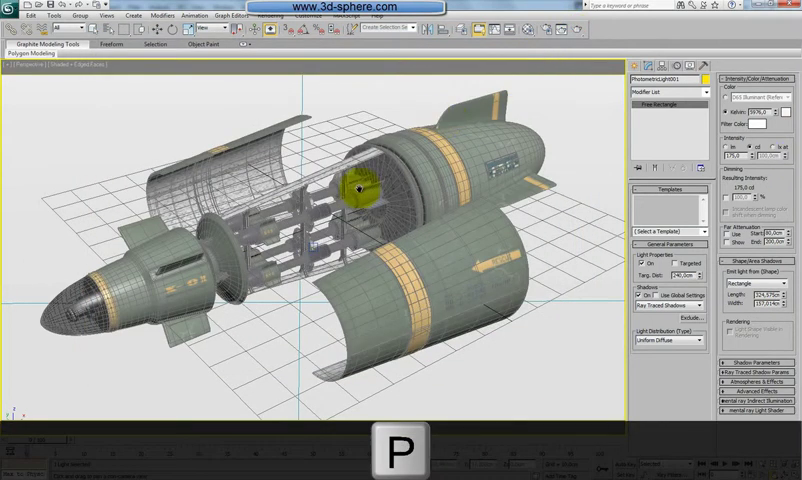
scroll(363, 185, down, 5)
mouse_move(376, 186)
alt+middle_down()
mouse_move(353, 197)
mouse_move(360, 195)
alt+middle_up()
scroll(400, 195, up, 4)
scroll(409, 197, down, 3)
Apply the 14 - Default material to the pink plane, then return to the camera view.
key(m)
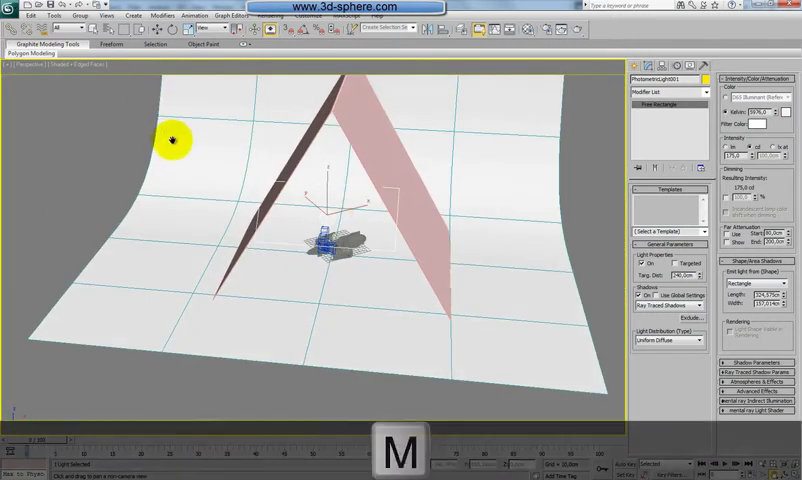
click(101, 182)
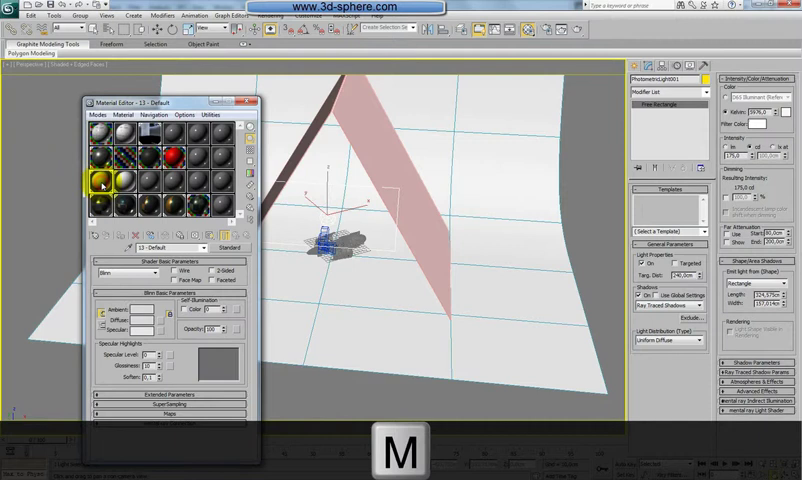
click(125, 182)
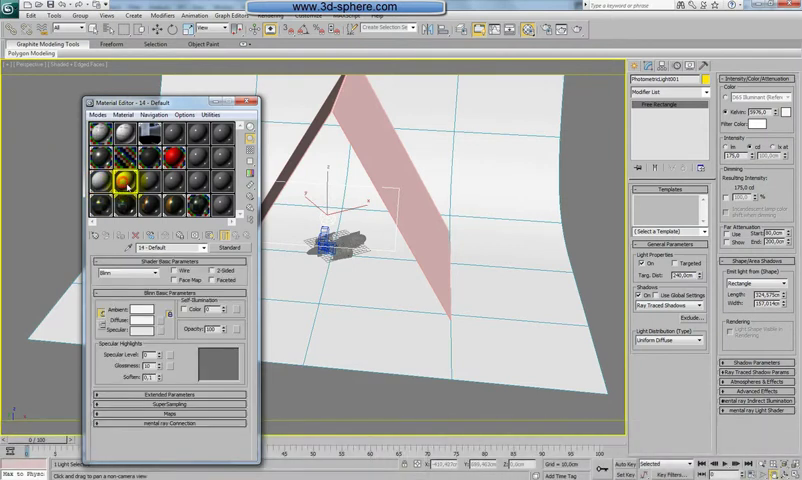
drag(151, 188, 293, 178)
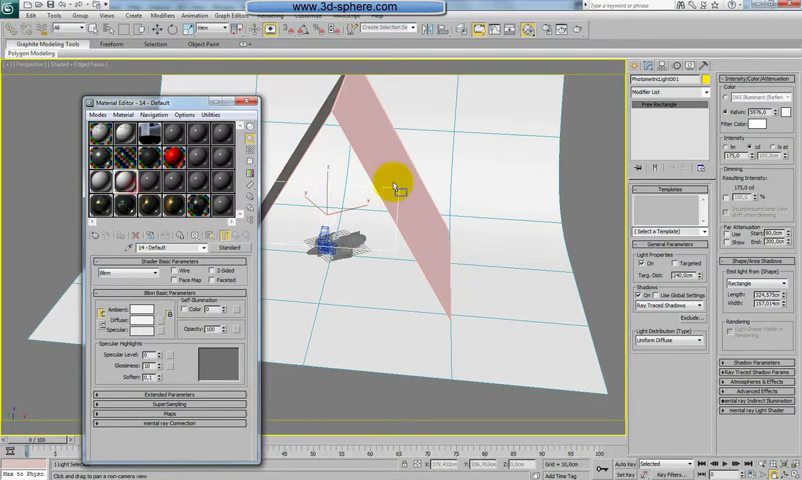
drag(125, 182, 396, 190)
alt+middle_drag(422, 241, 471, 249)
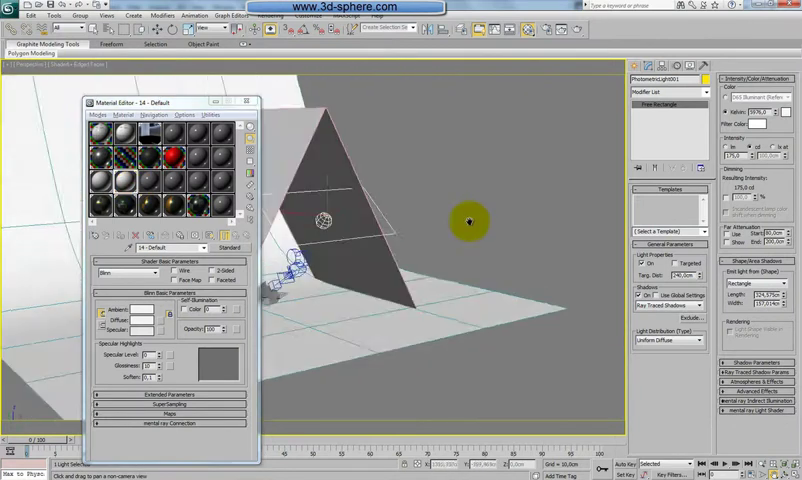
key(c)
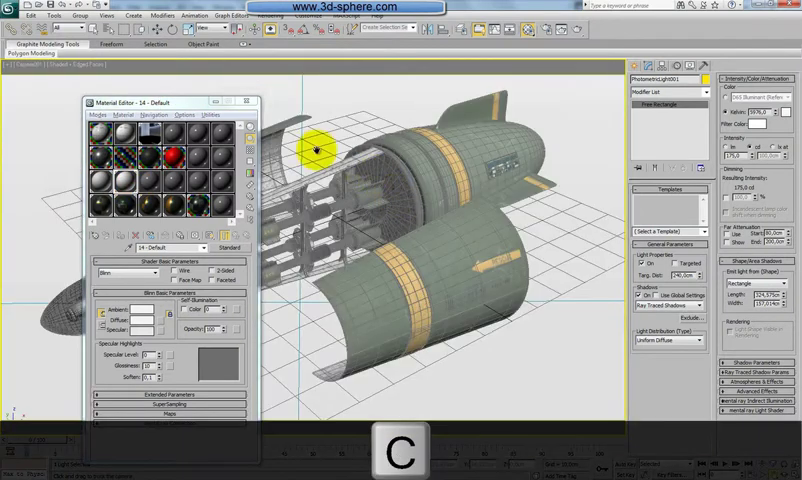
Close the Material Editor and run a mental ray render of the Camera001 view.
click(245, 101)
click(272, 16)
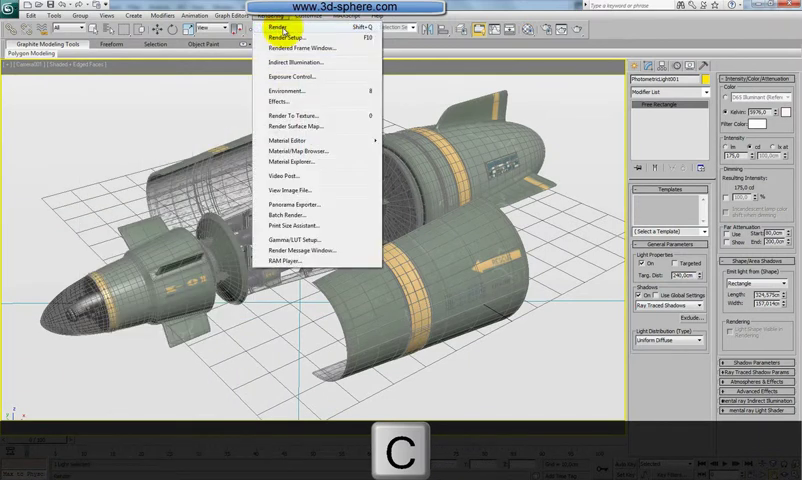
click(276, 28)
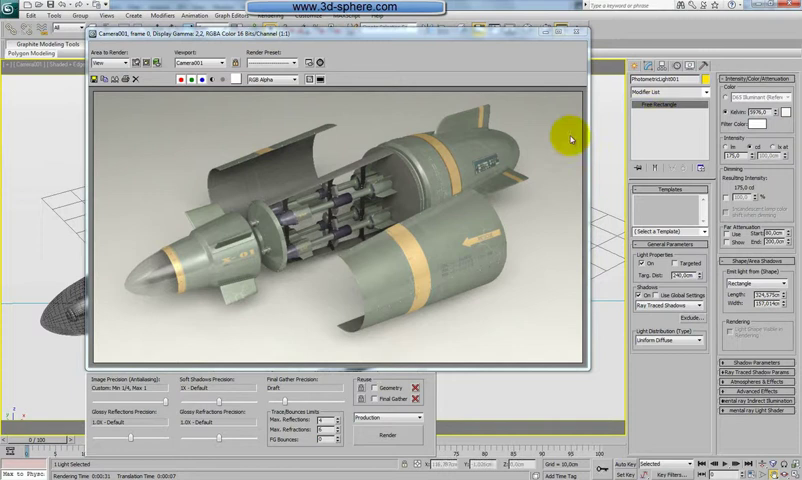
Adjust Camera001's field of view and truck it so the missile fills more of the frame.
click(577, 31)
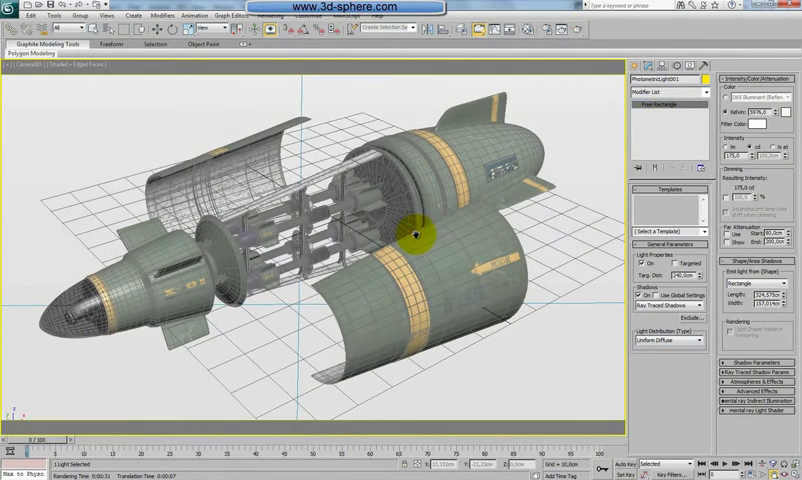
click(780, 464)
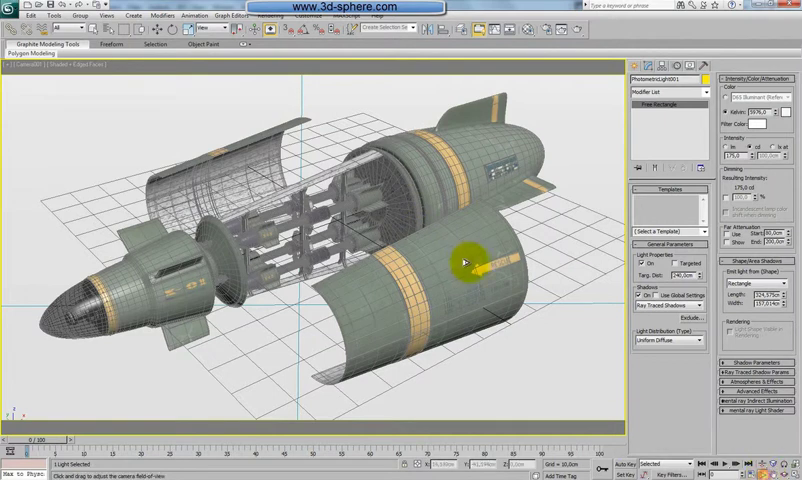
drag(474, 262, 462, 260)
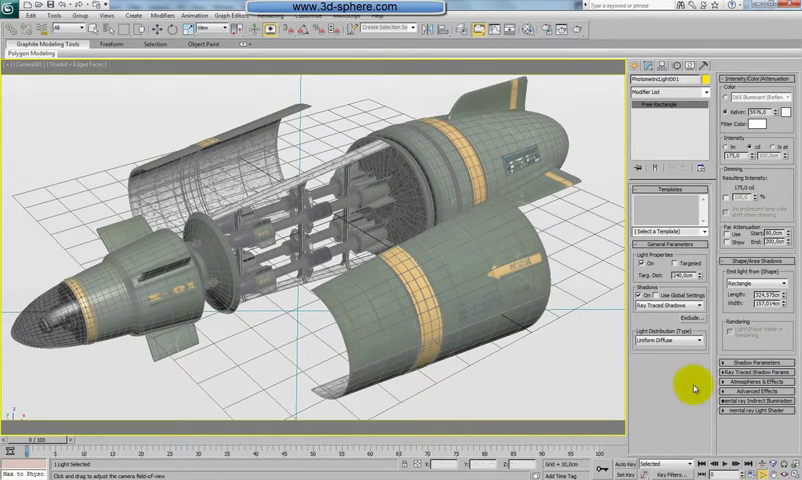
drag(610, 338, 425, 228)
middle_drag(425, 228, 480, 224)
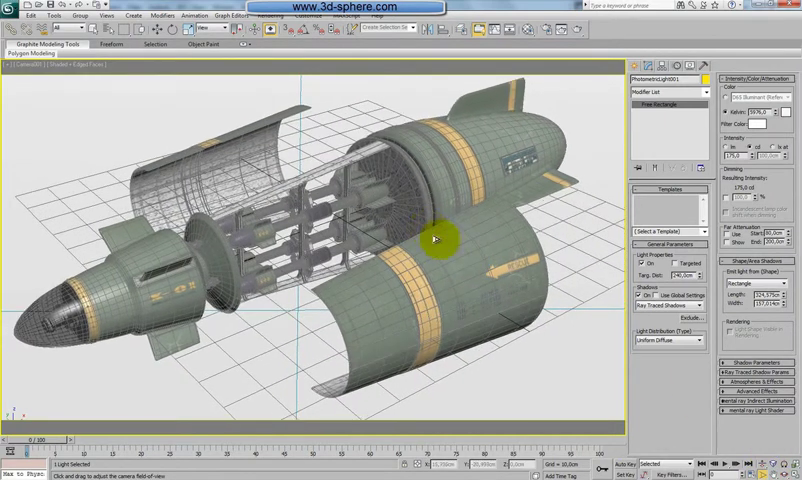
middle_drag(534, 284, 462, 257)
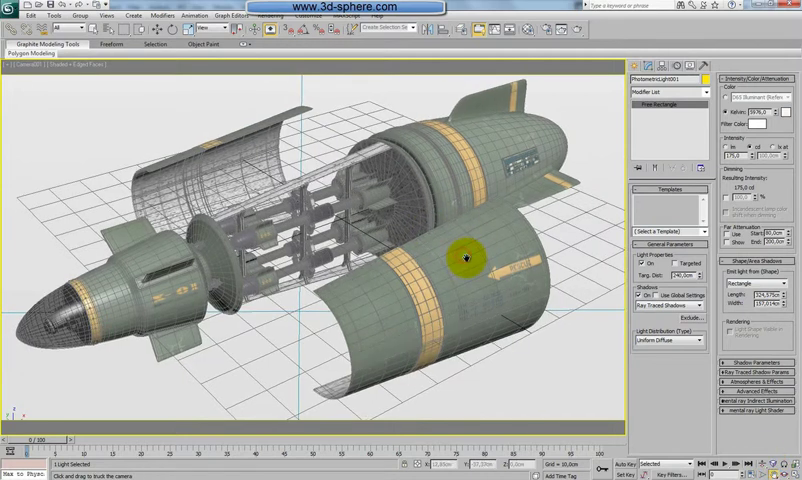
Set the Exposure Control Exposure Value (EV) to 1,75.
click(270, 16)
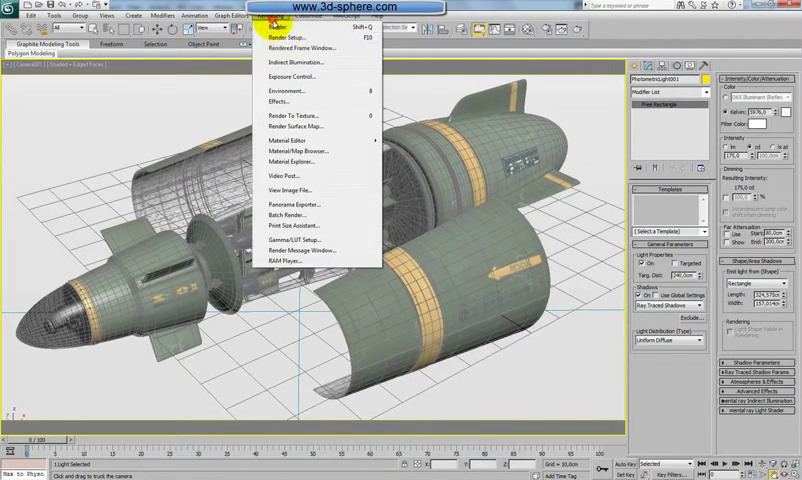
click(290, 76)
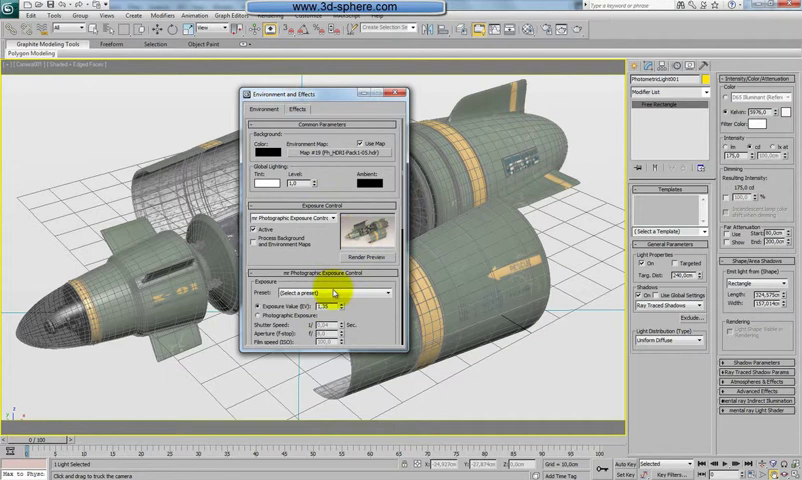
click(341, 307)
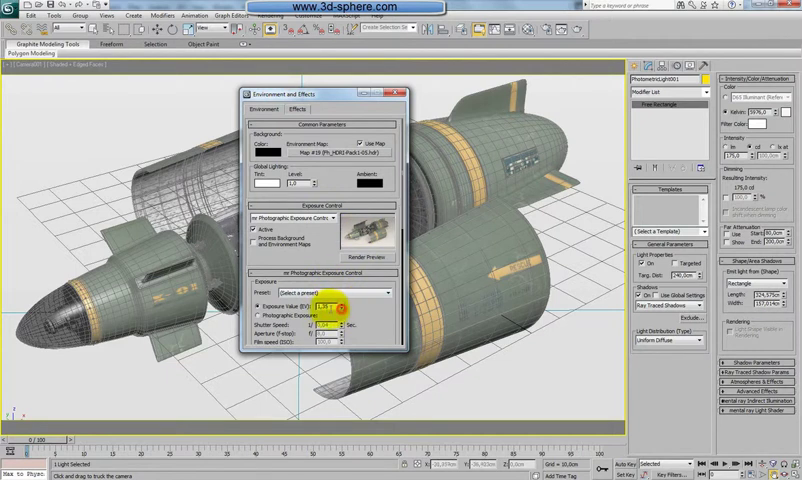
click(319, 307)
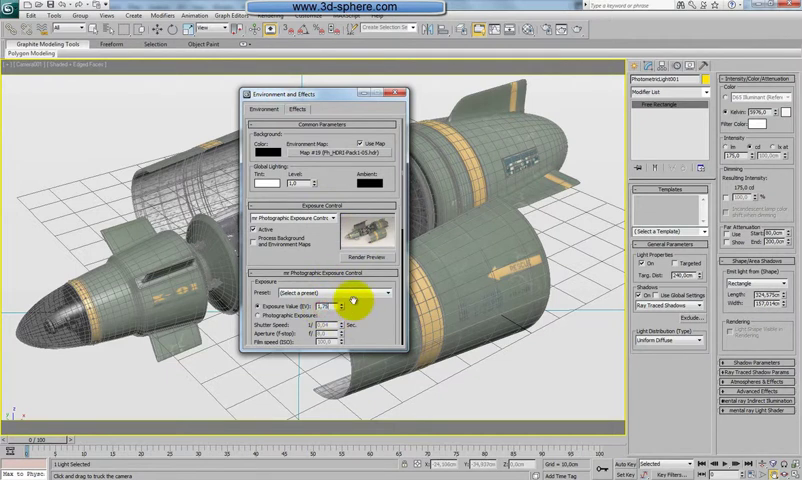
click(398, 95)
click(272, 16)
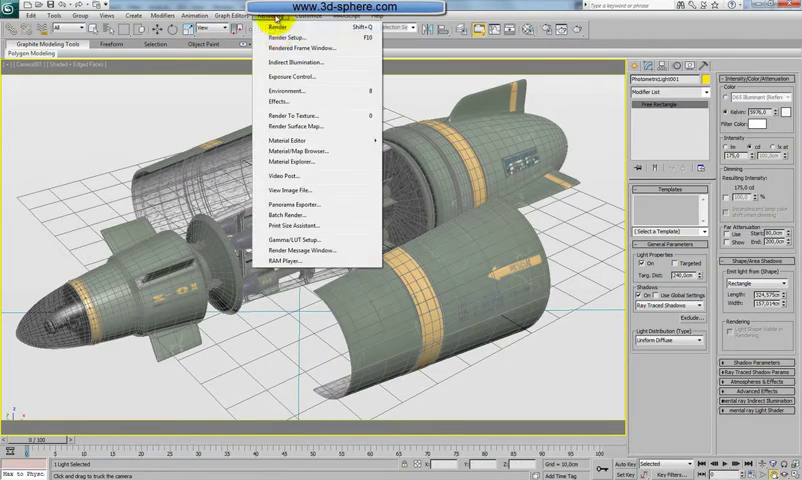
Start a mental ray render of Camera001 showing the reframed missile.
click(272, 27)
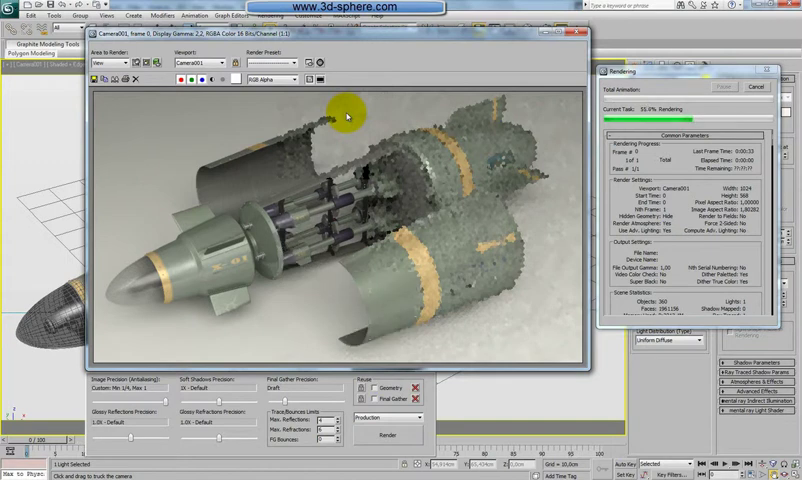
Cancel the render, set Area to Render to Region around the nose cone, and reopen the Material Editor.
click(753, 87)
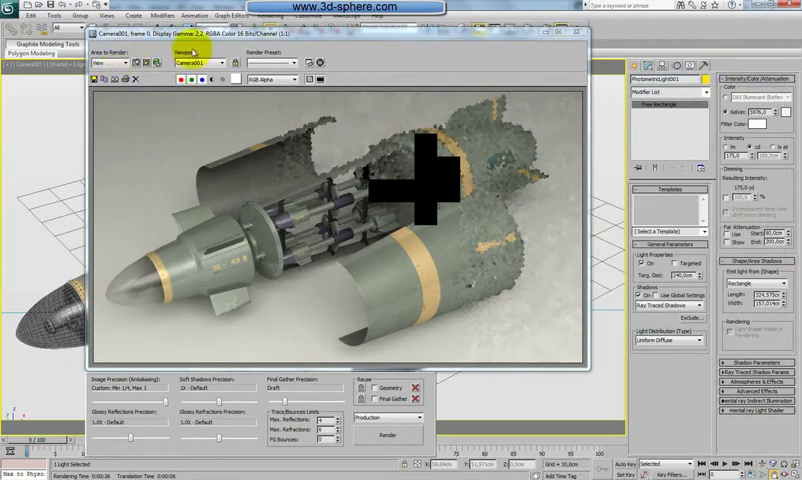
click(285, 62)
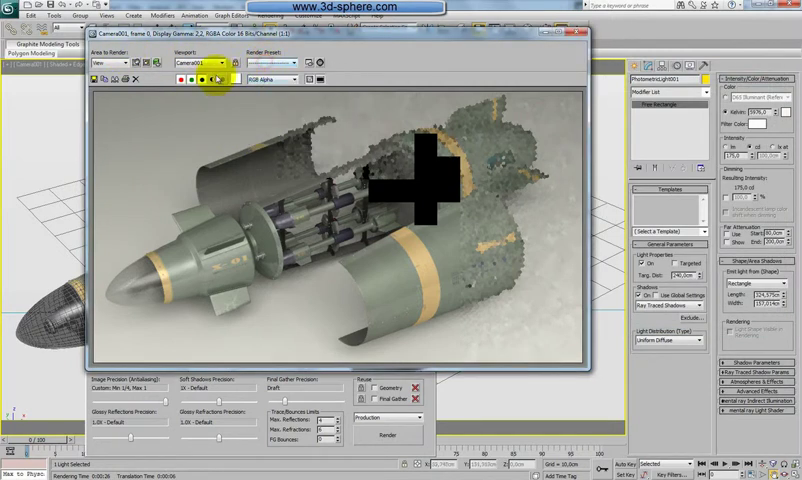
click(110, 63)
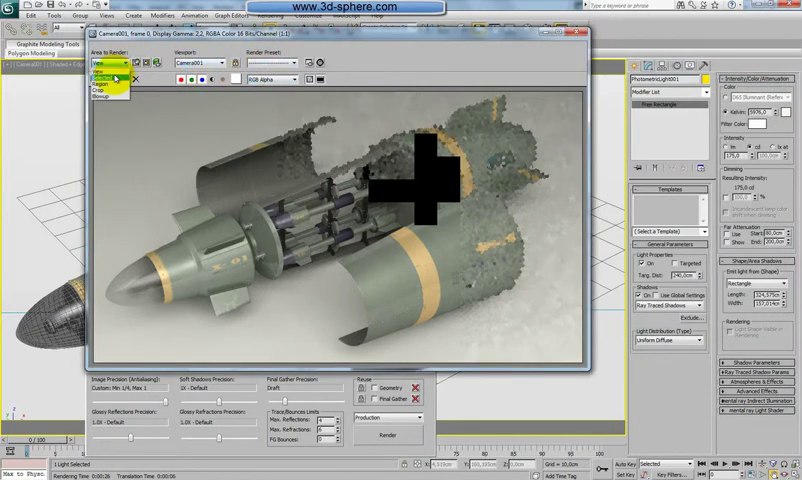
click(105, 84)
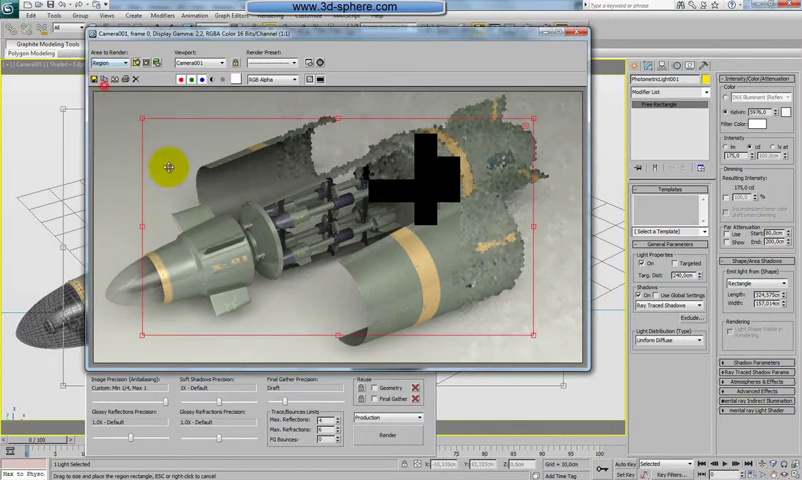
mouse_move(141, 335)
mouse_down()
mouse_move(470, 150)
mouse_move(143, 300)
mouse_up()
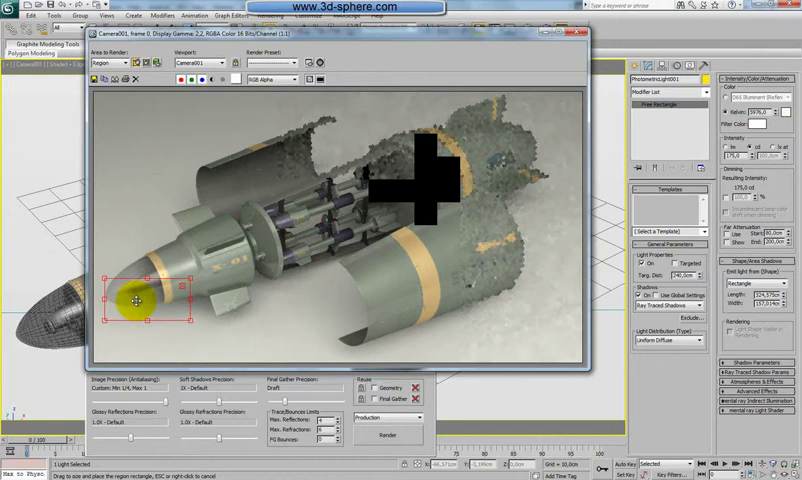
key(m)
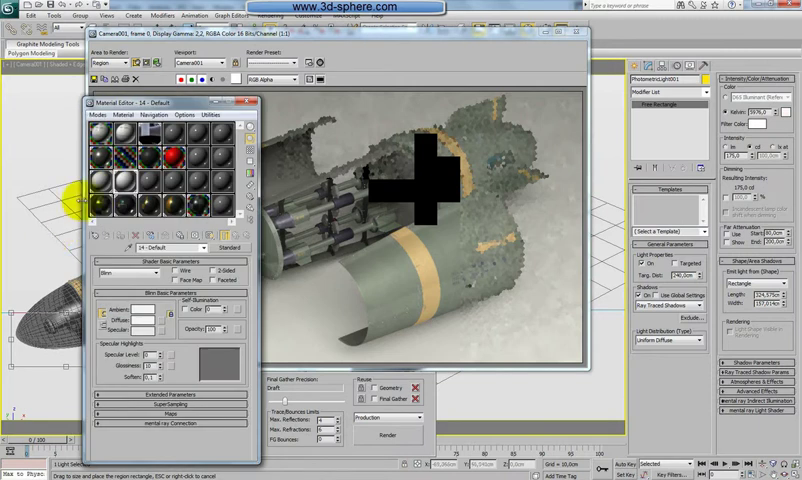
In Missile-Main, raise the Glass Matte sub-material's Refraction Transparency from 0.7 to 0.91.
click(125, 180)
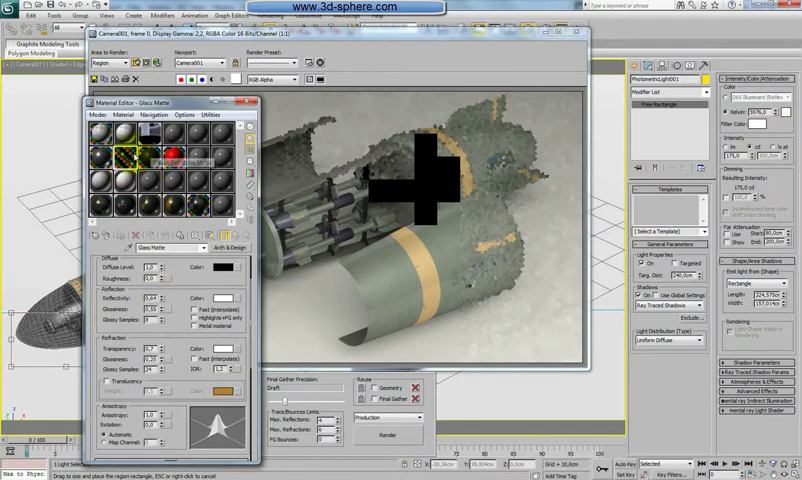
click(101, 207)
drag(130, 102, 458, 85)
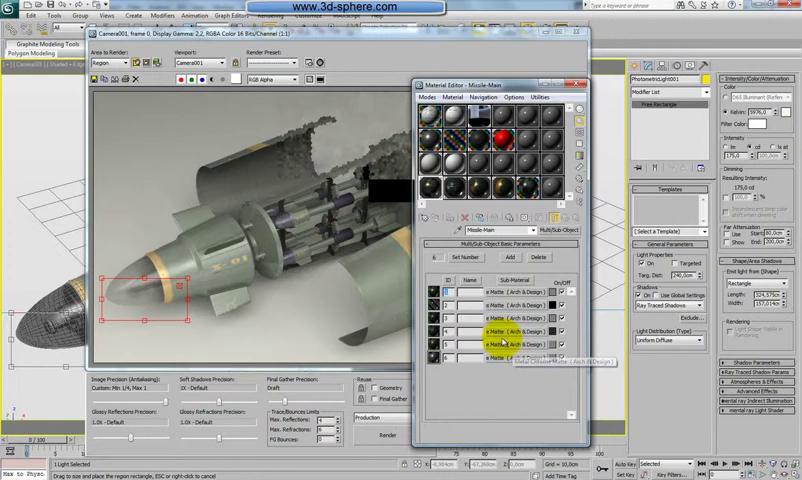
click(510, 345)
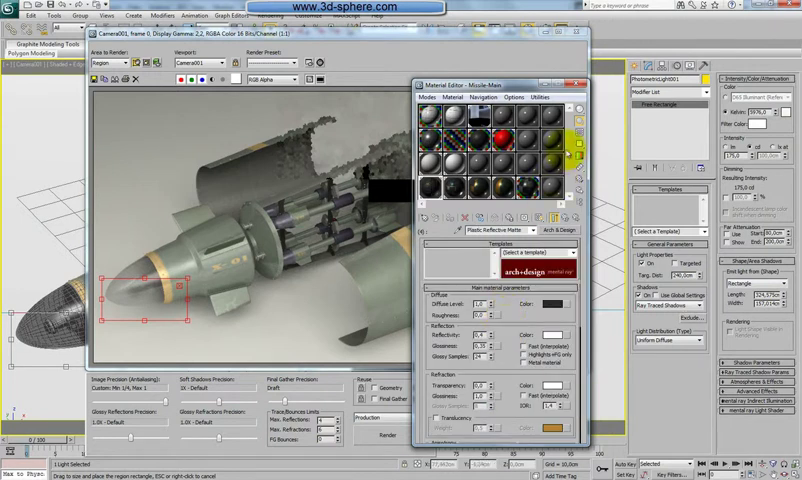
click(562, 217)
click(497, 306)
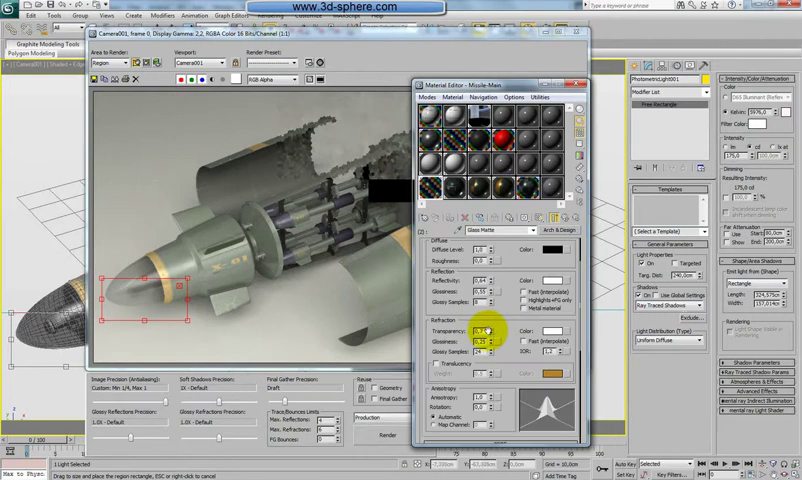
drag(490, 333, 493, 318)
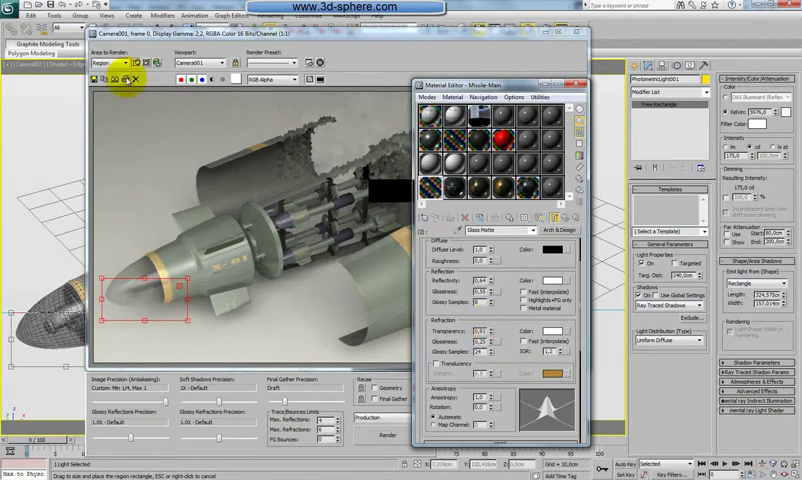
mouse_move(500, 84)
mouse_down()
mouse_move(512, 102)
mouse_move(515, 86)
mouse_up()
Re-render the nose-cone region to check the more transparent Glass Matte.
click(358, 437)
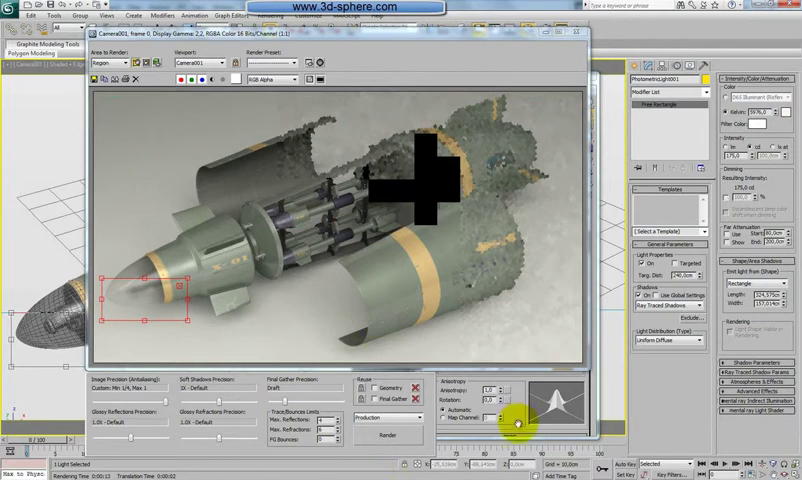
Load the Glass Pure material from the Material/Map Browser into an empty sample slot.
key(m)
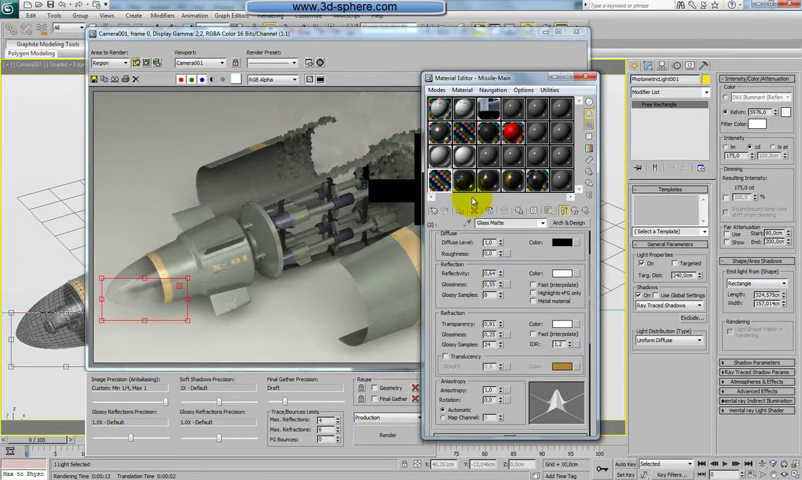
click(490, 158)
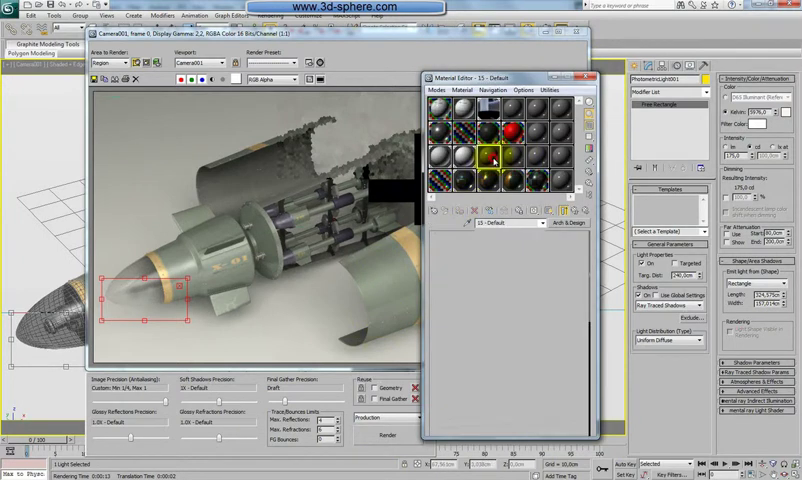
click(435, 210)
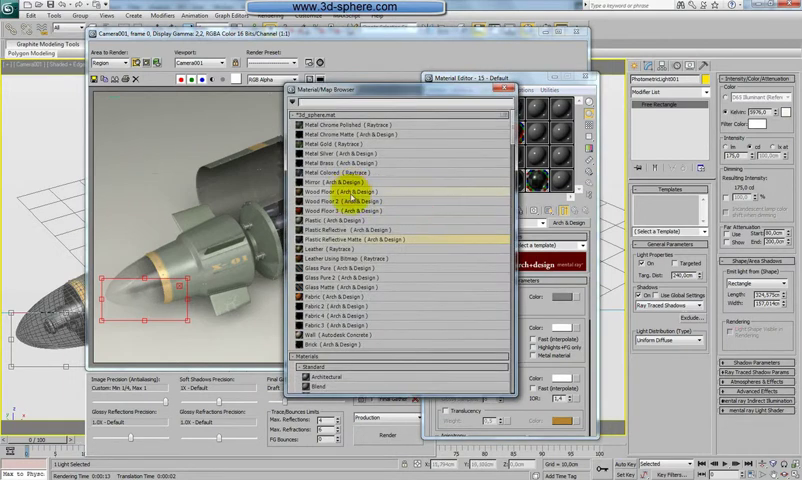
double_click(320, 277)
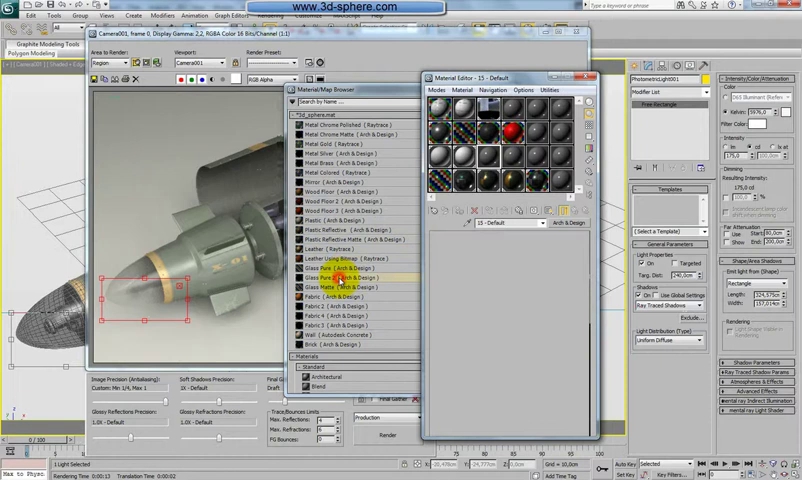
scroll(537, 268, down, 10)
scroll(514, 372, up, 10)
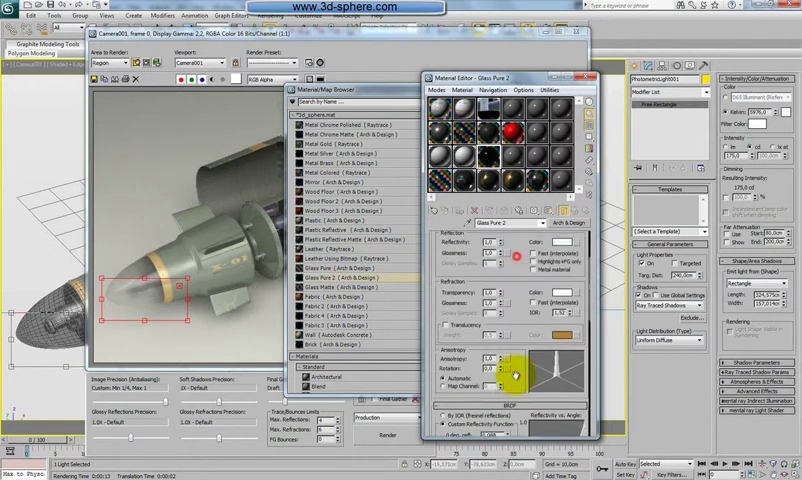
scroll(524, 291, up, 5)
drag(523, 291, 523, 327)
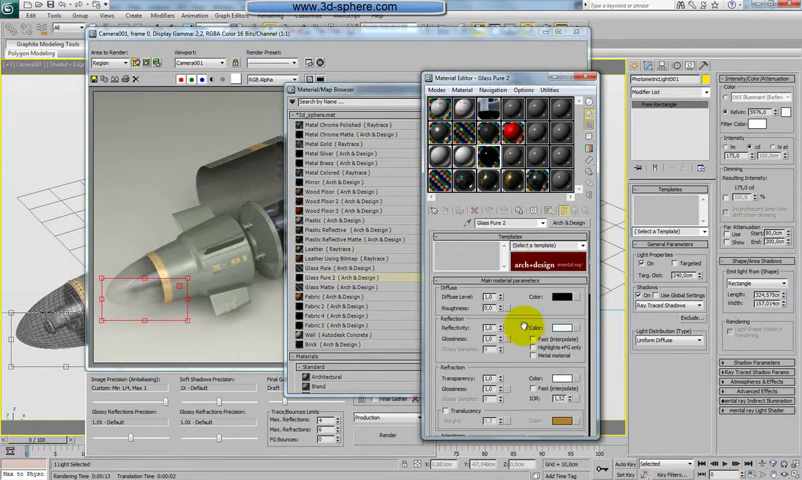
double_click(313, 268)
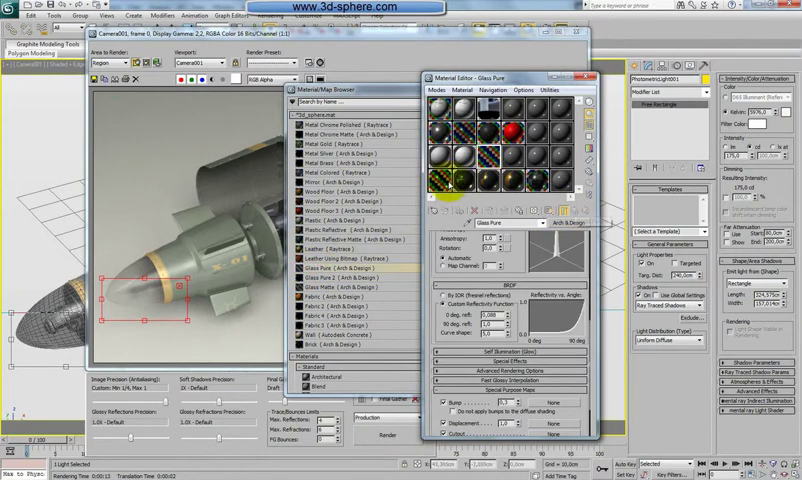
Assign a copy of Glass Pure as Missile-Main sub-material 2 and close the Material Editor.
click(540, 212)
click(565, 211)
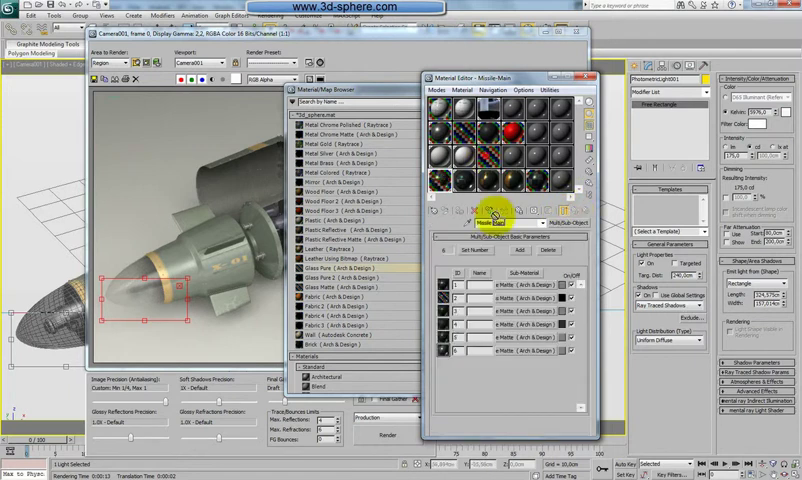
drag(514, 324, 512, 300)
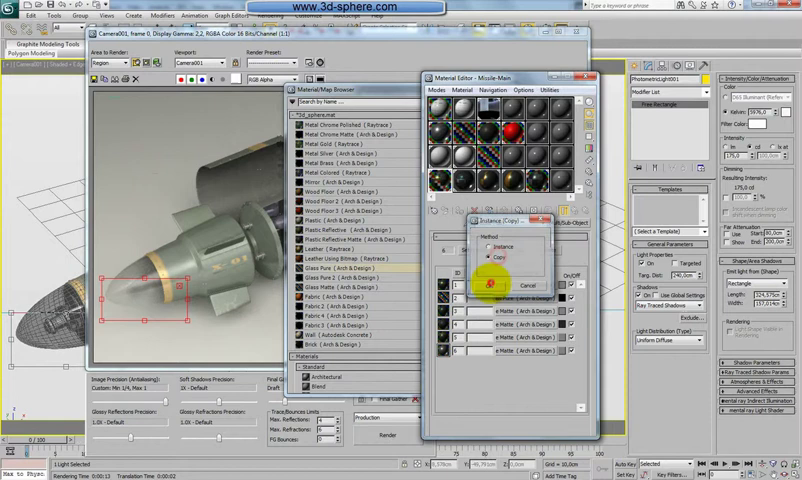
click(489, 285)
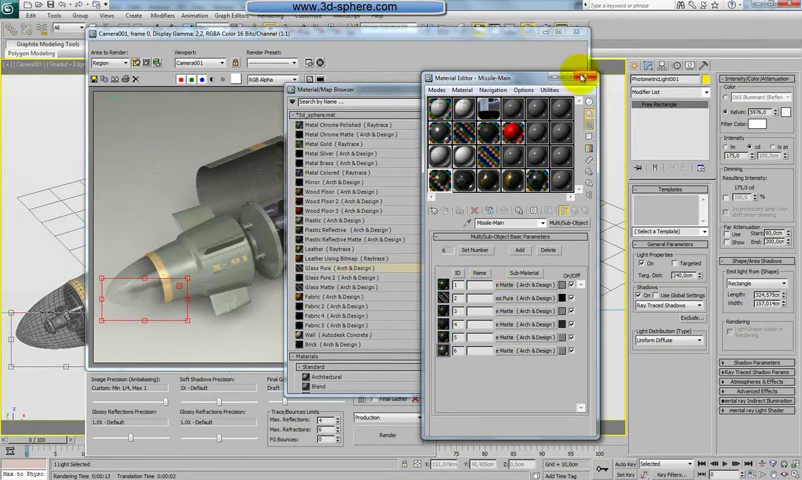
click(590, 77)
Close the material library, region-render the Glass Pure nose cone, then close the frame window.
click(505, 90)
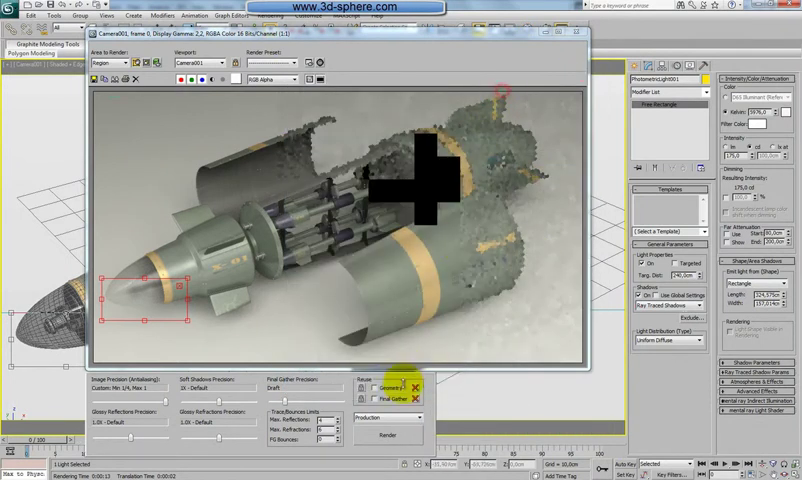
click(390, 434)
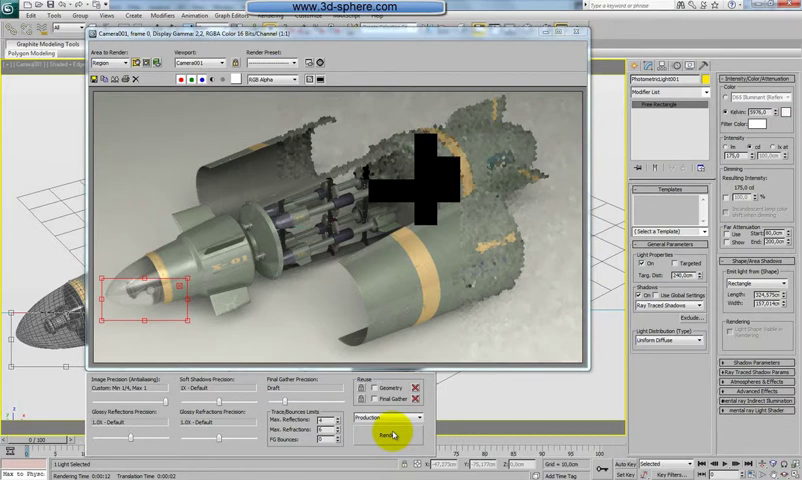
click(576, 31)
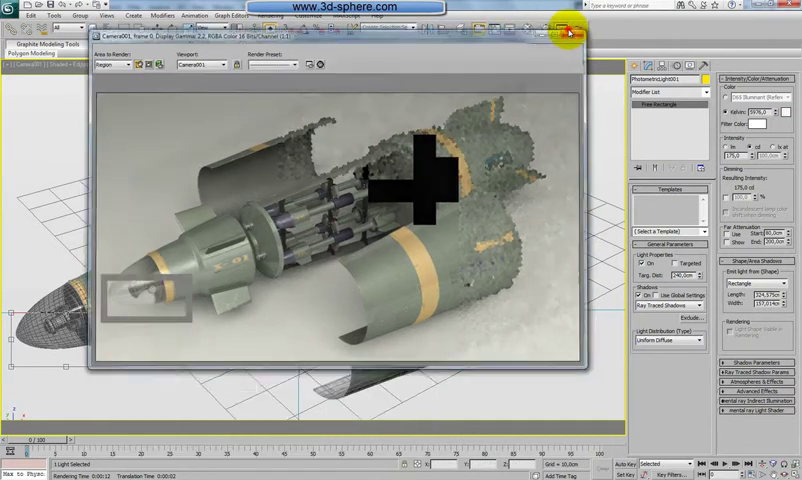
key(m)
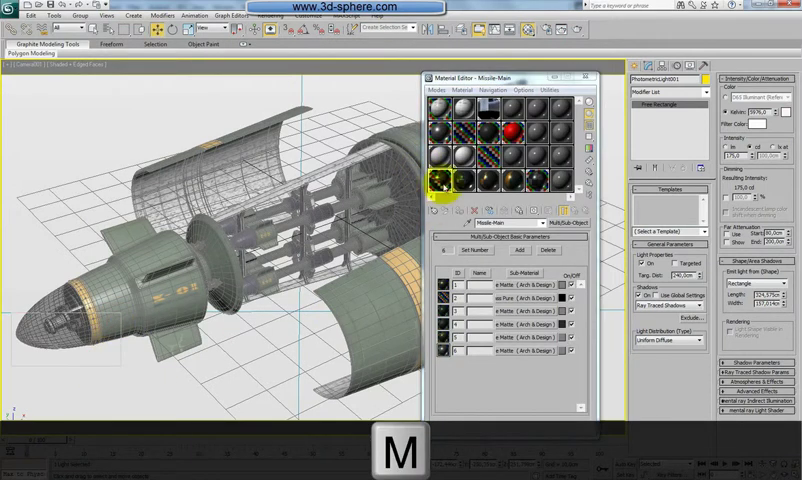
click(519, 298)
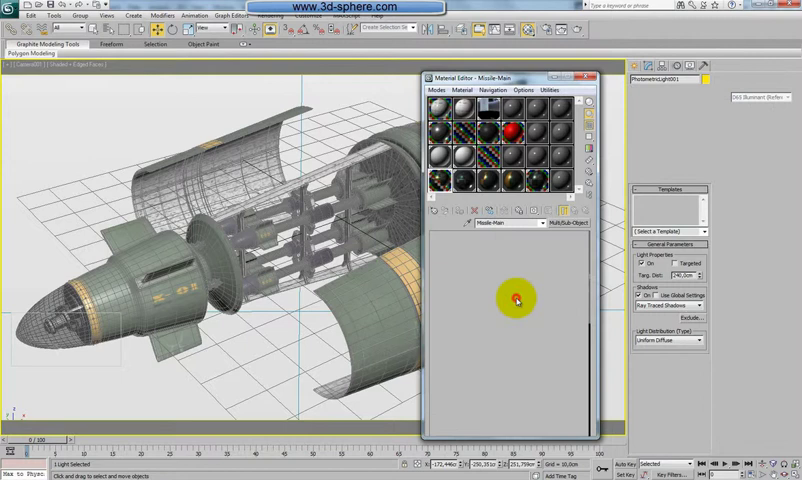
drag(514, 270, 516, 374)
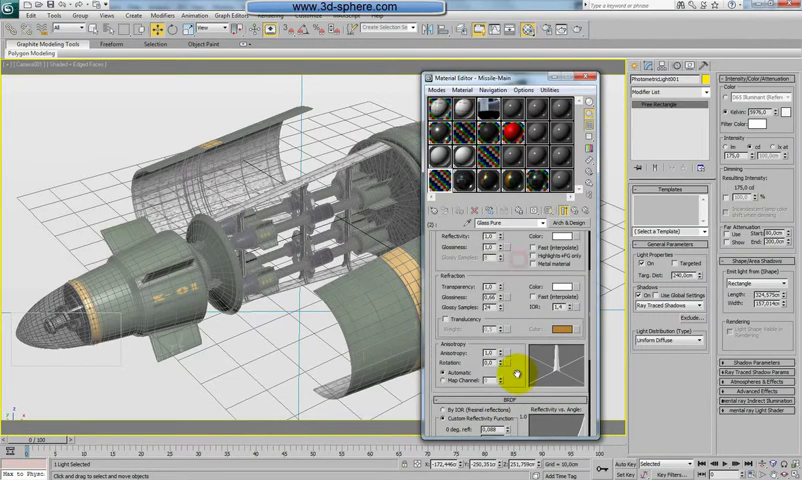
scroll(515, 370, up, 2)
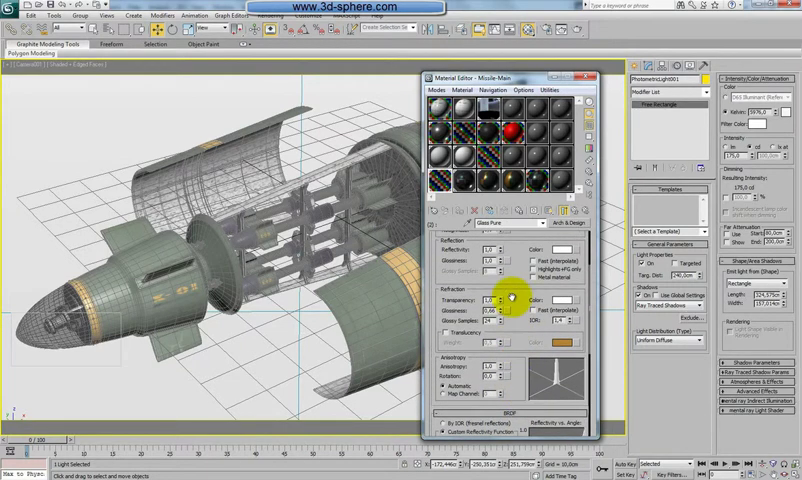
scroll(513, 310, up, 2)
drag(512, 329, 512, 256)
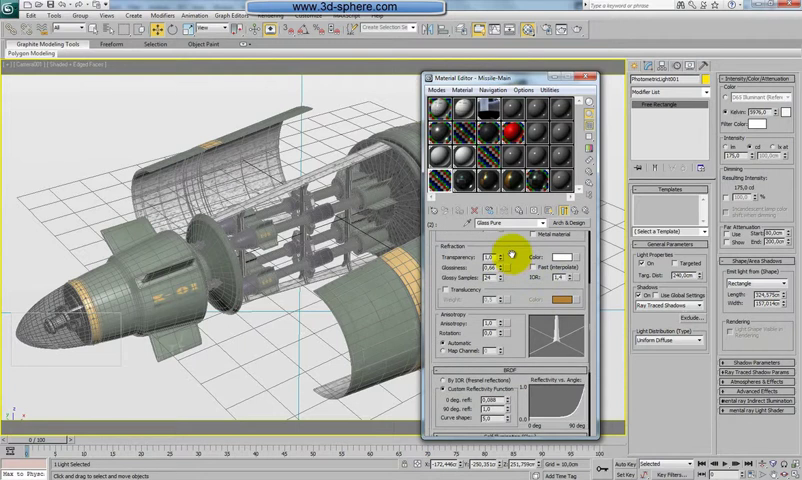
click(591, 77)
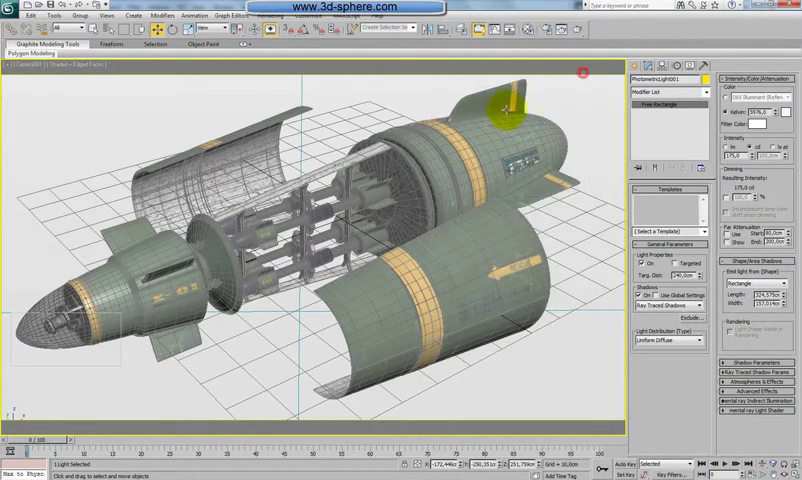
In Render Setup, set Samples per Pixel to minimum 4 and maximum 16.
click(270, 17)
click(285, 35)
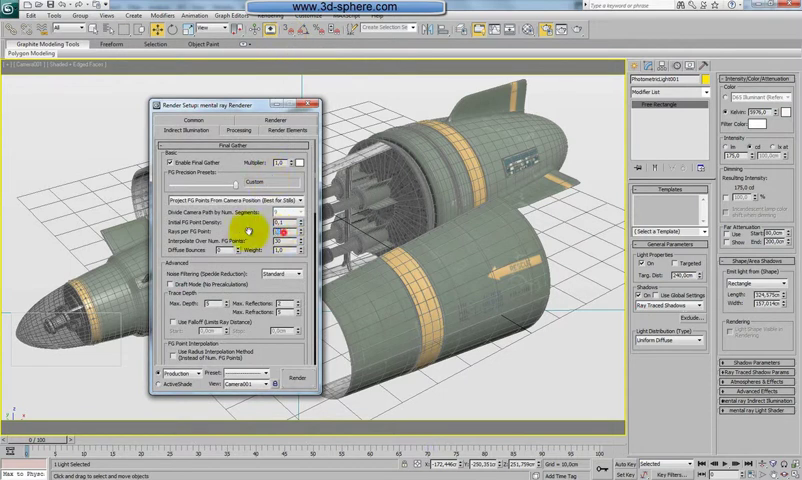
key(Return)
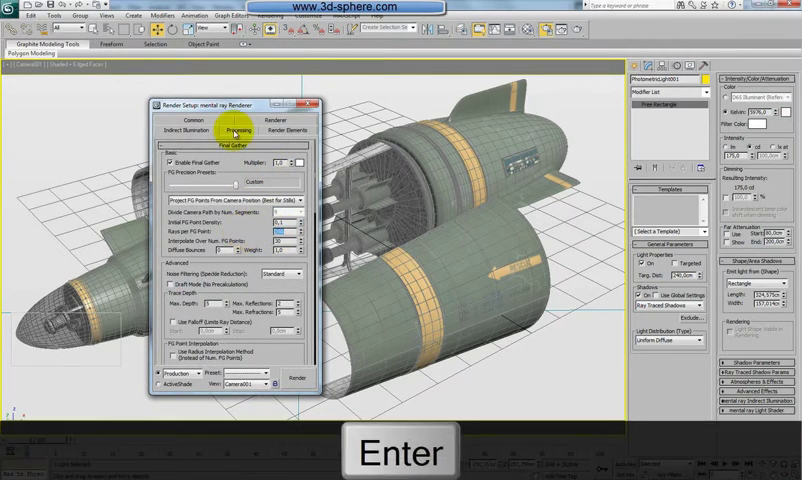
click(255, 121)
click(210, 219)
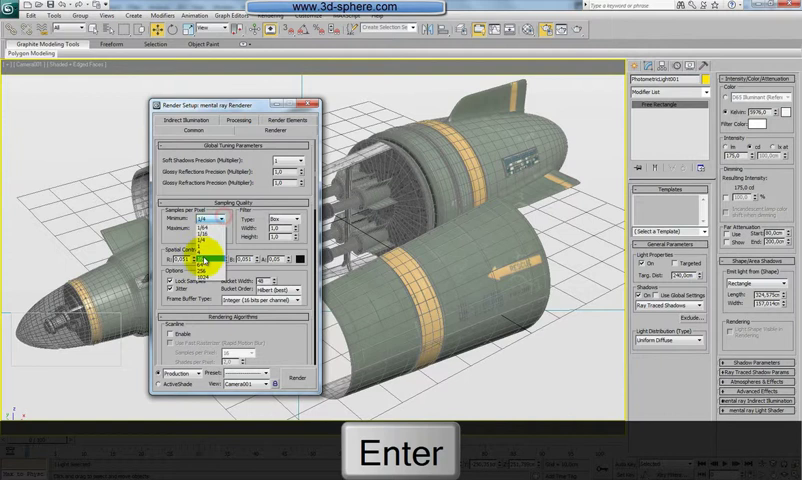
click(205, 258)
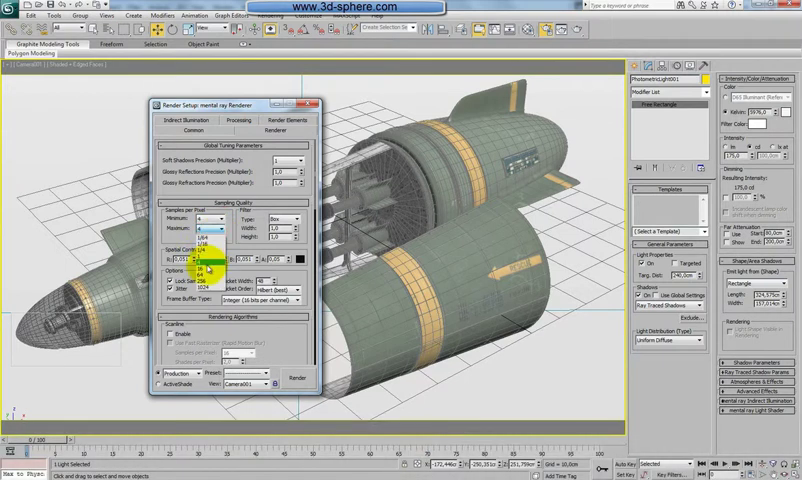
click(210, 229)
click(207, 263)
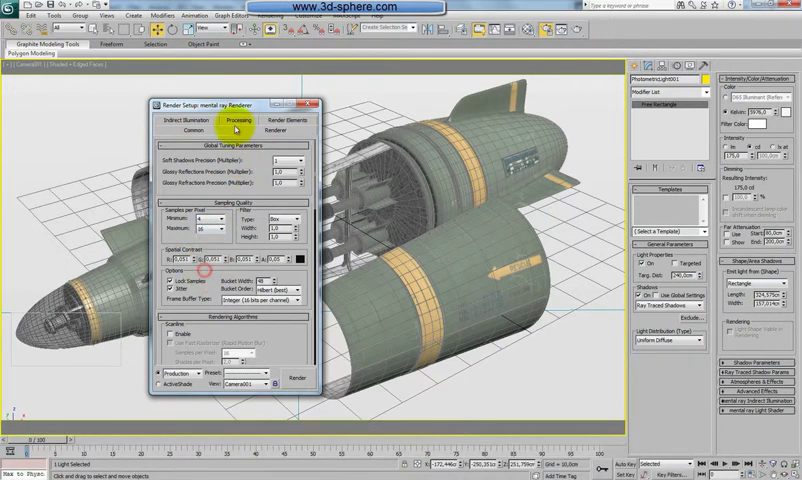
Set final gather Diffuse Bounces to 2 on the Indirect Illumination tab.
click(236, 120)
click(207, 131)
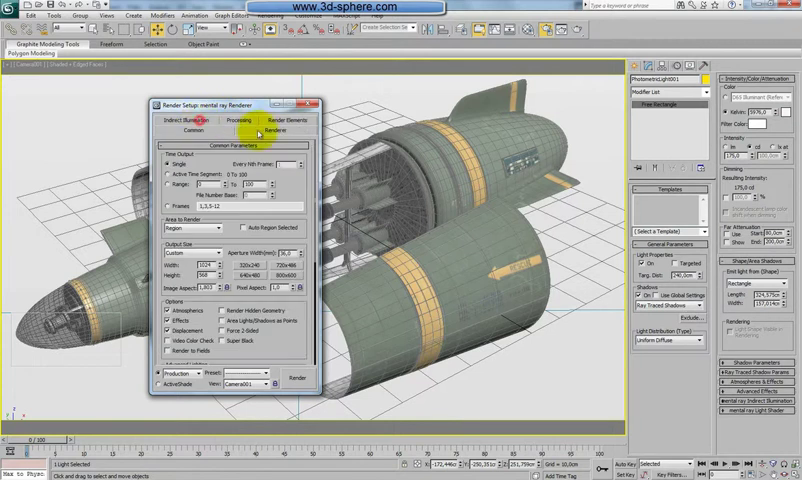
click(267, 131)
click(280, 119)
click(248, 129)
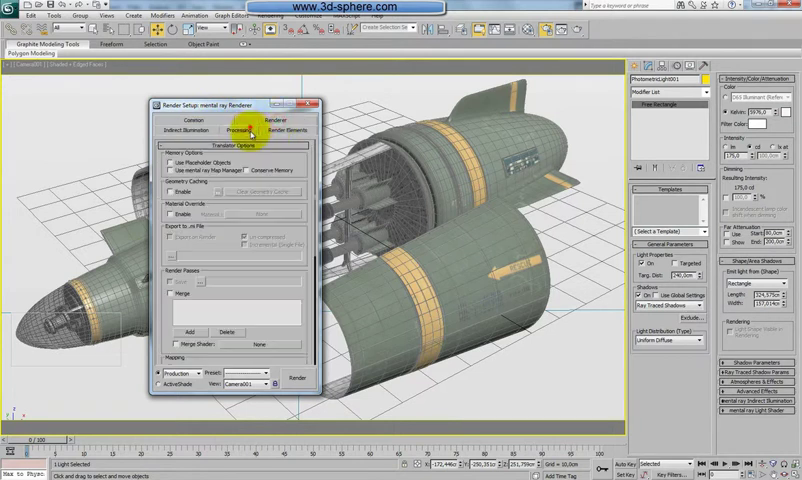
click(195, 130)
click(224, 250)
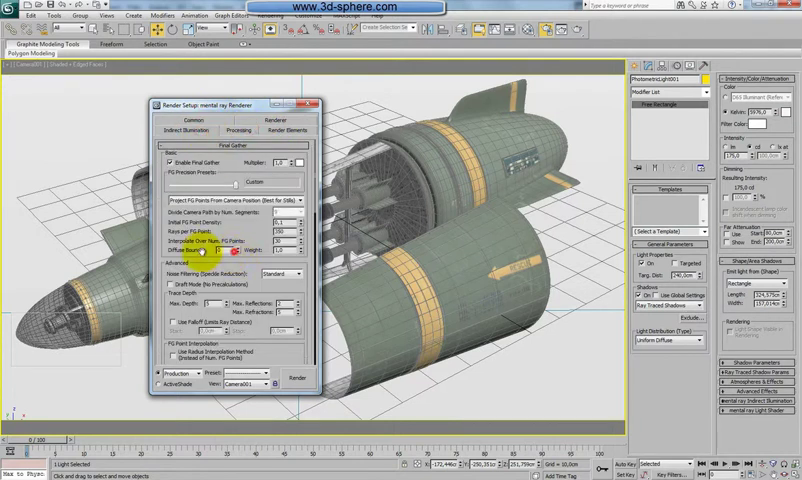
text(5)
key(Return)
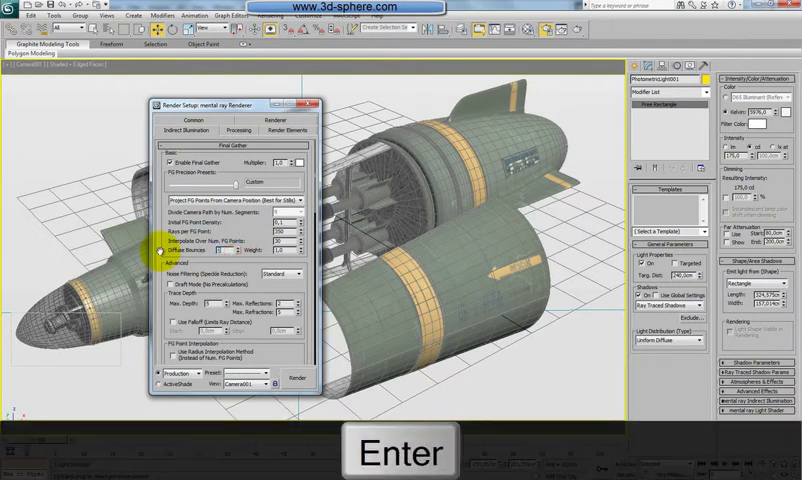
Cancel the region render, switch the render area from Region to View, and re-render the full frame.
click(298, 378)
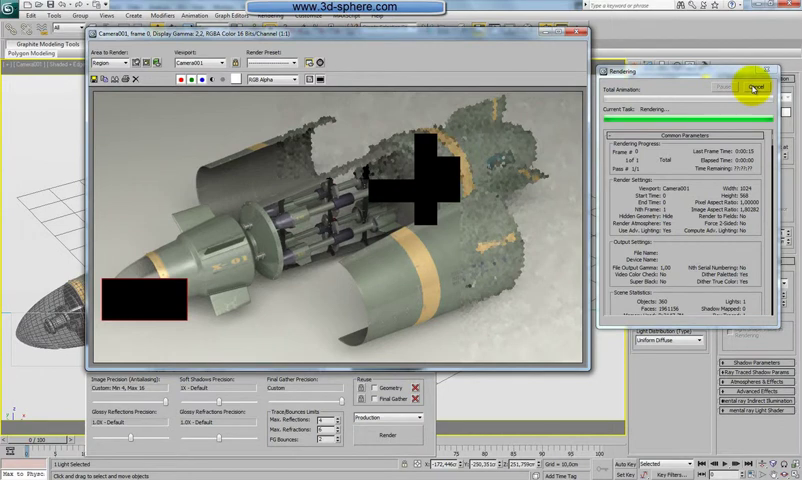
click(755, 88)
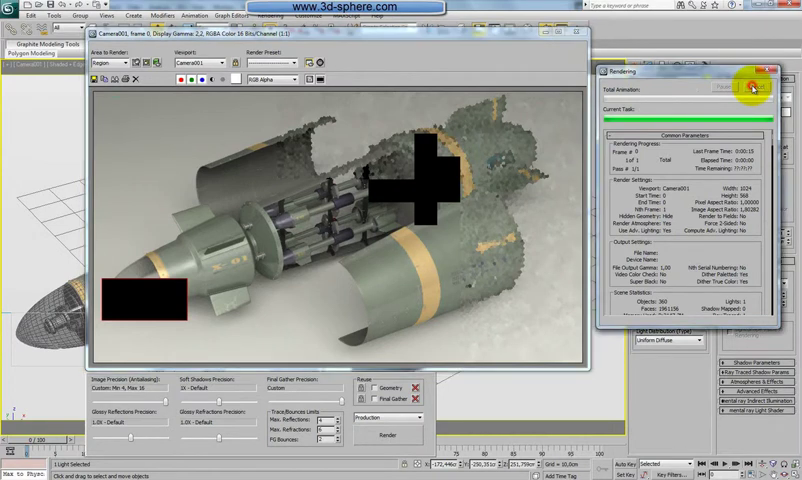
click(112, 63)
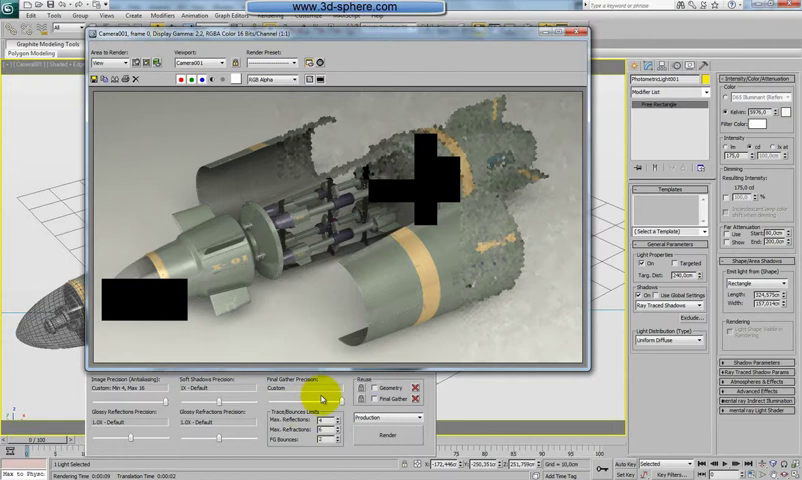
click(399, 440)
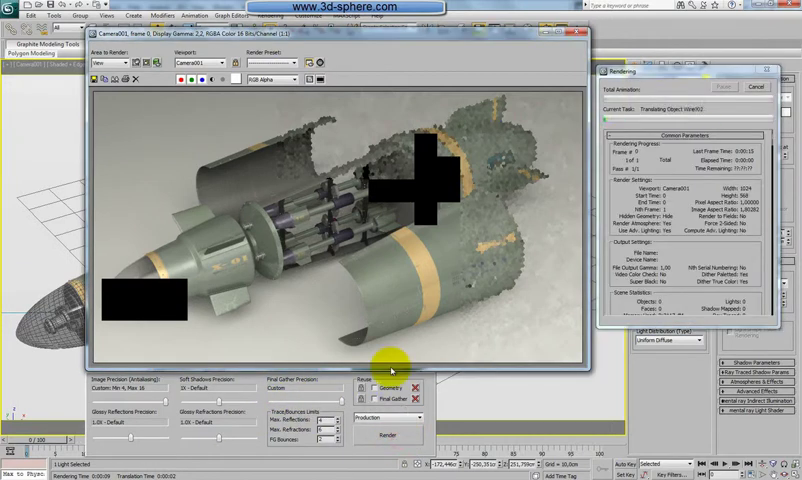